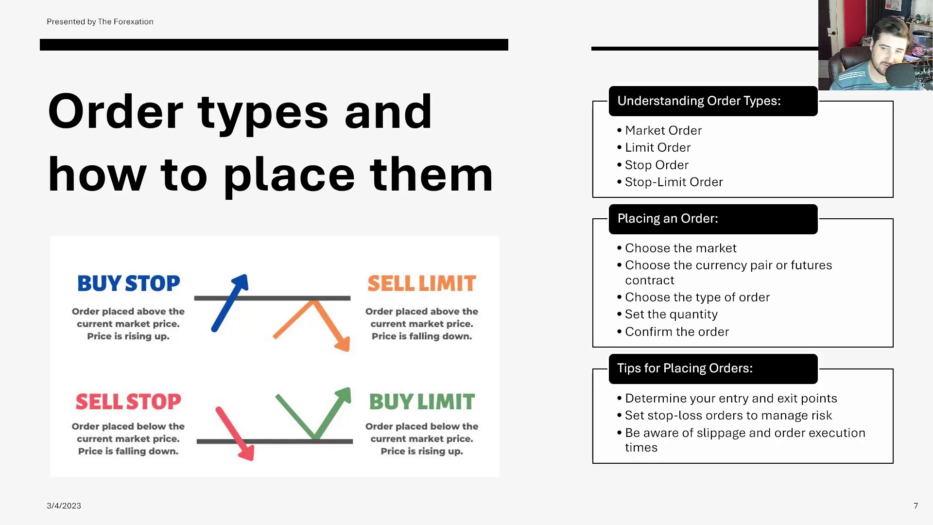
Leave the slideshow on slide 7 and switch to the BTCUSD chart in TradingView
key(alt+Tab)
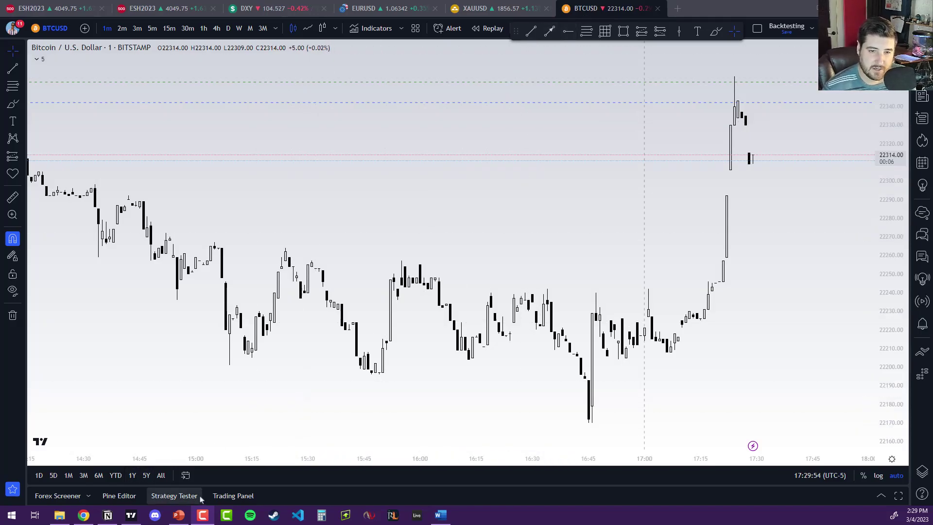
Connect the Paper Trading broker account and collapse the account details panel
click(234, 495)
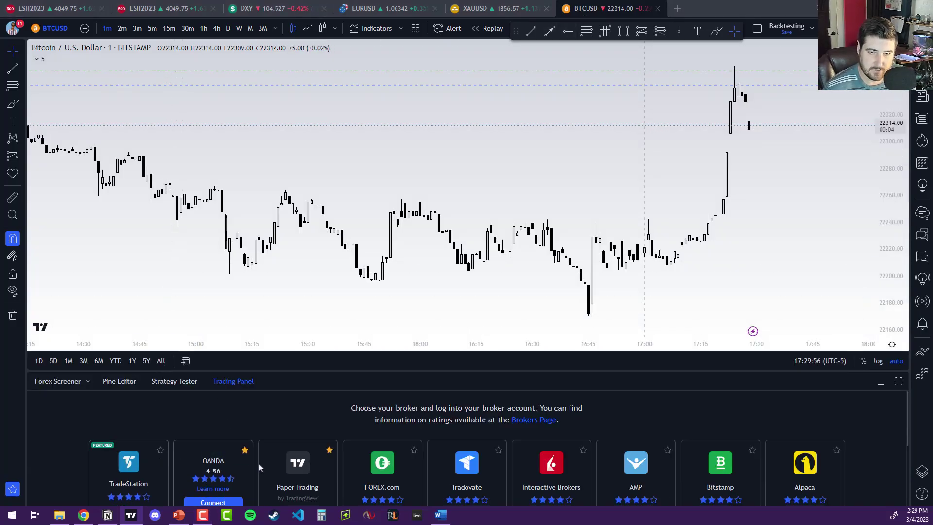
click(297, 502)
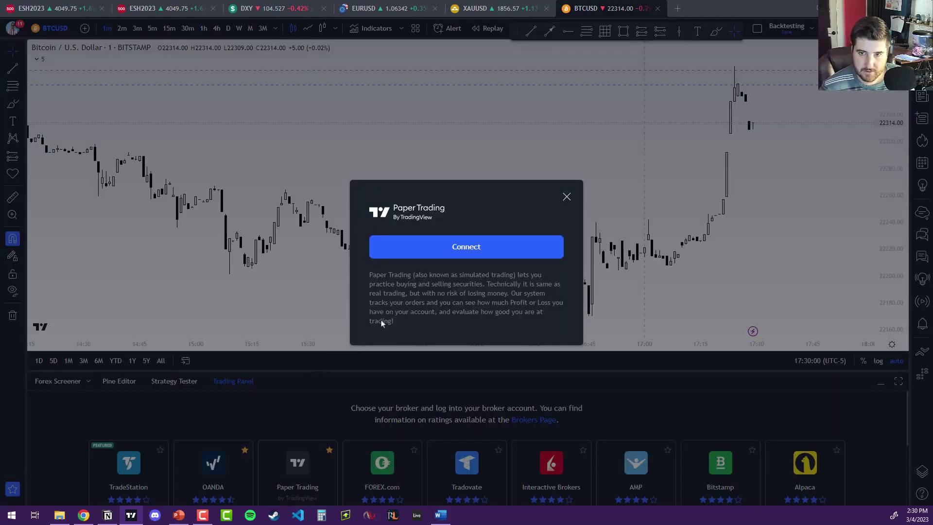
click(414, 257)
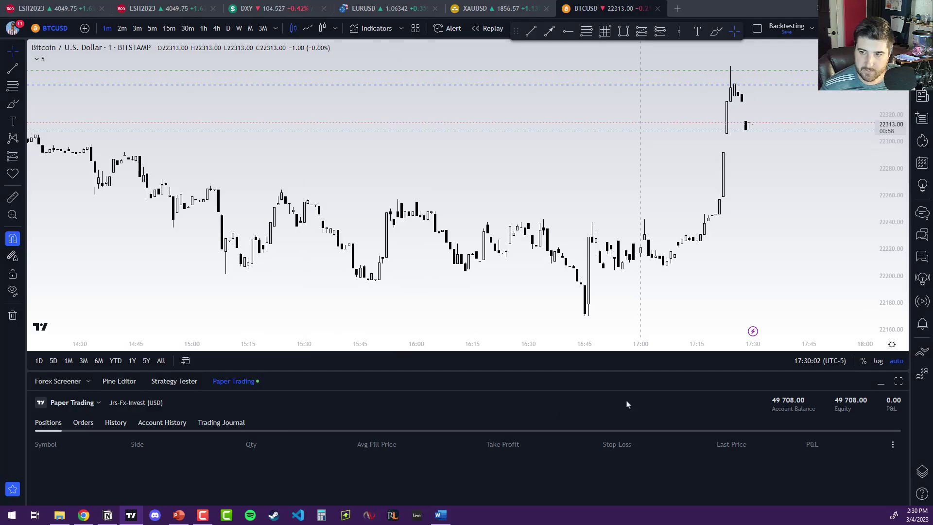
click(881, 383)
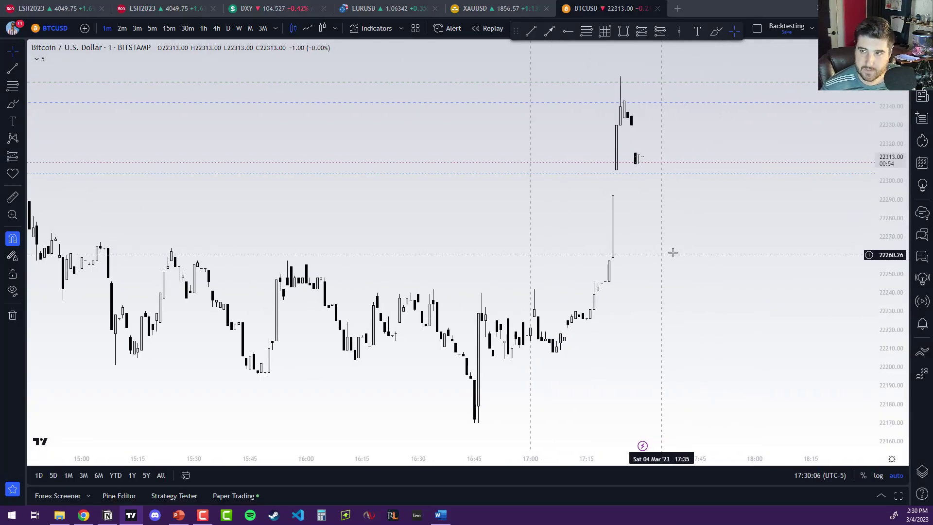
Open the BTCUSD order ticket as a Limit order for 1 unit at 22303.00
click(922, 351)
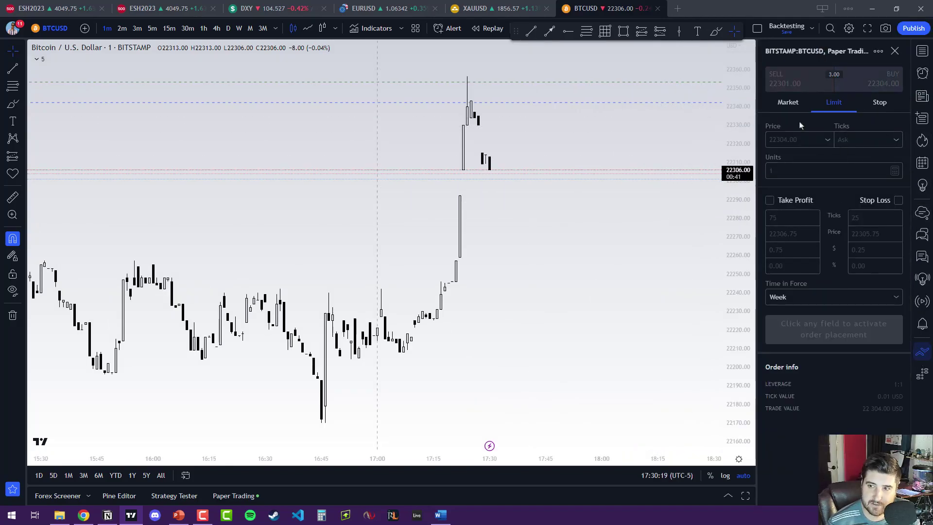
click(879, 102)
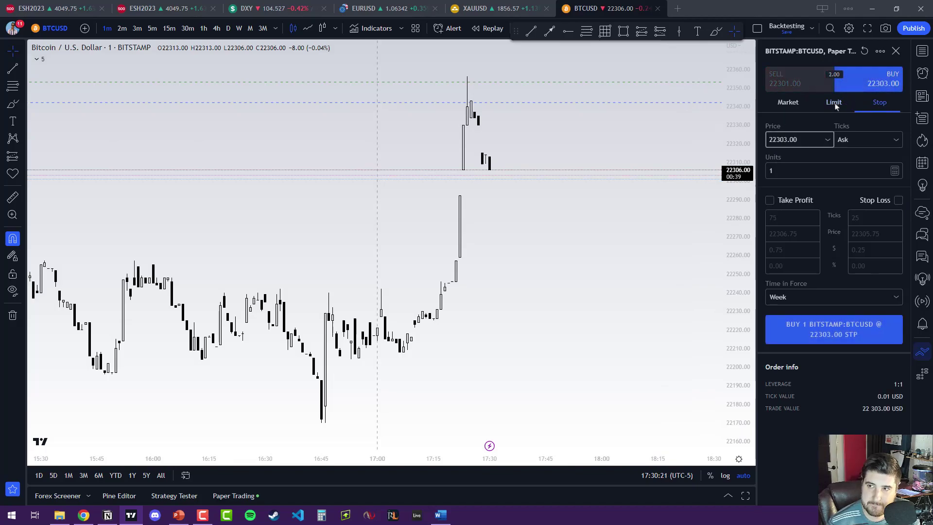
click(798, 104)
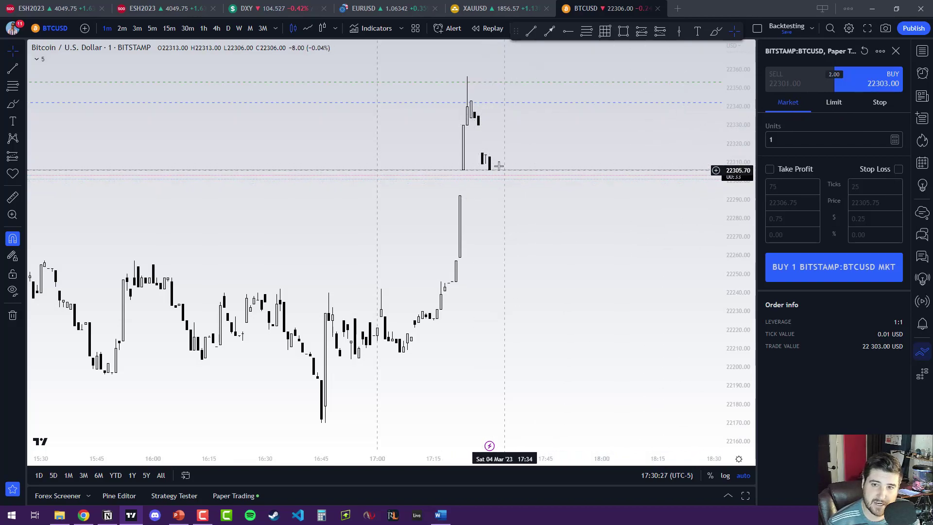
click(863, 108)
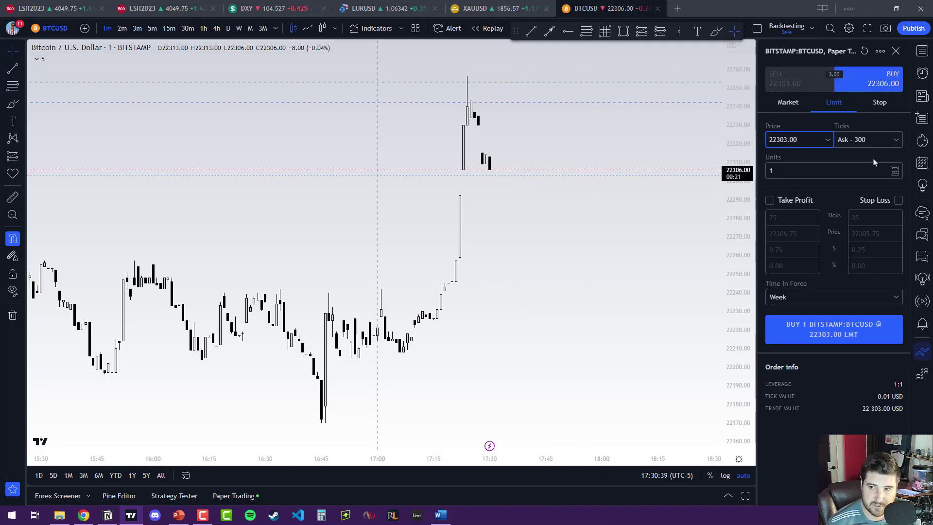
Keep quantity at 1 unit and add a take-profit at 22355
click(788, 172)
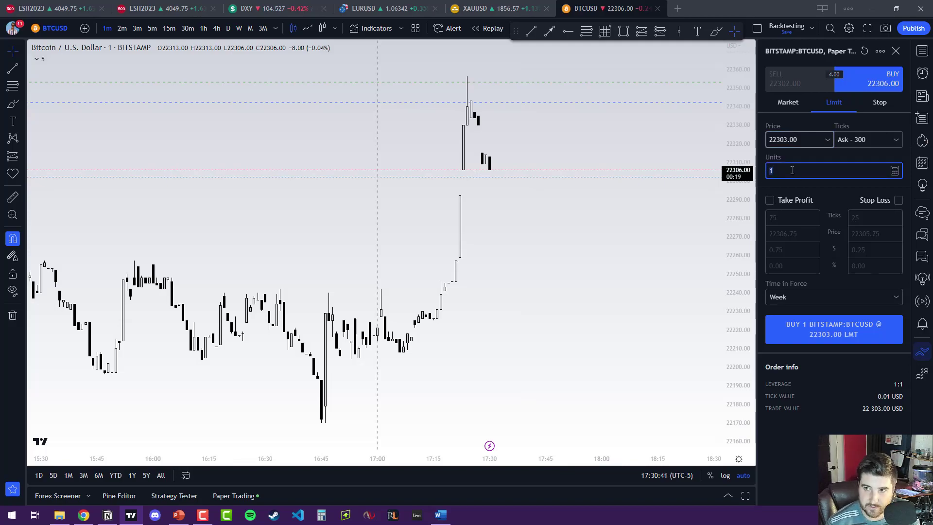
click(814, 191)
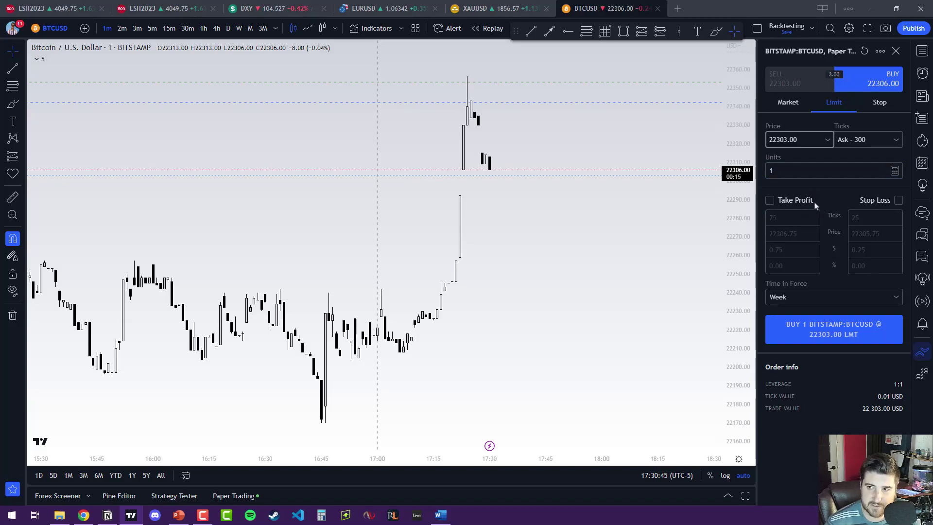
click(770, 201)
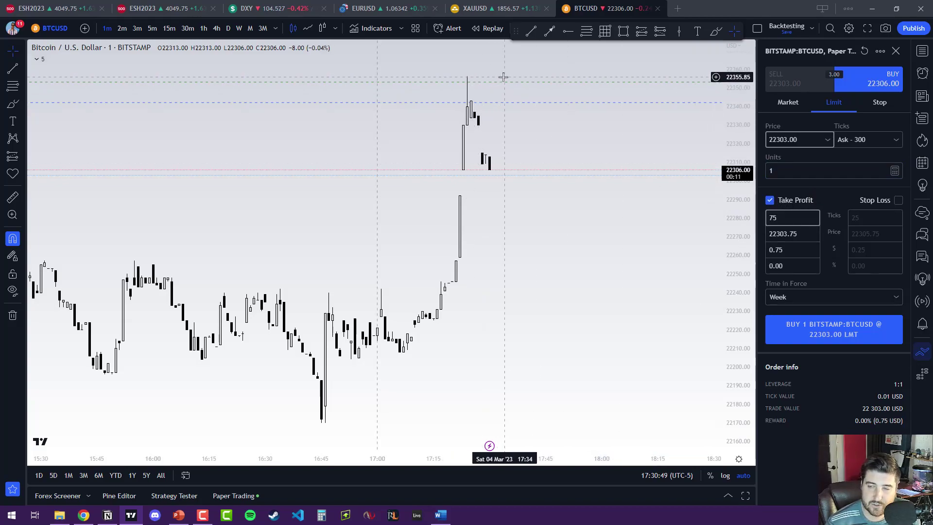
click(780, 235)
key(BackSpace)
key(BackSpace)
text(55)
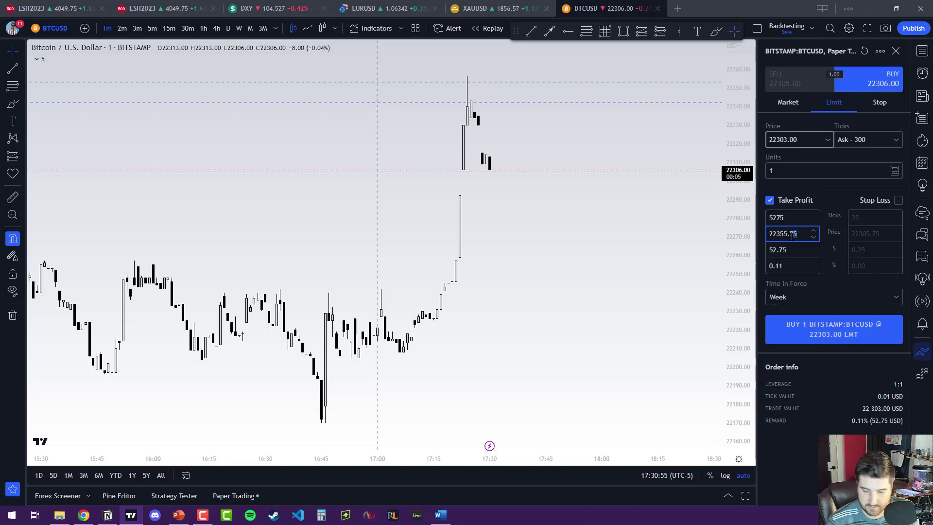
key(Return)
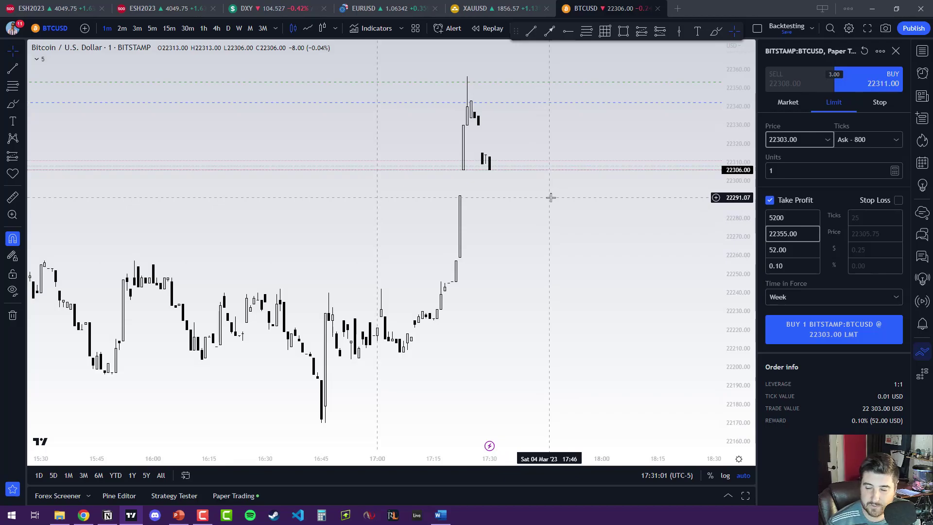
Add a stop-loss at 22291 and submit the limit buy order
click(898, 201)
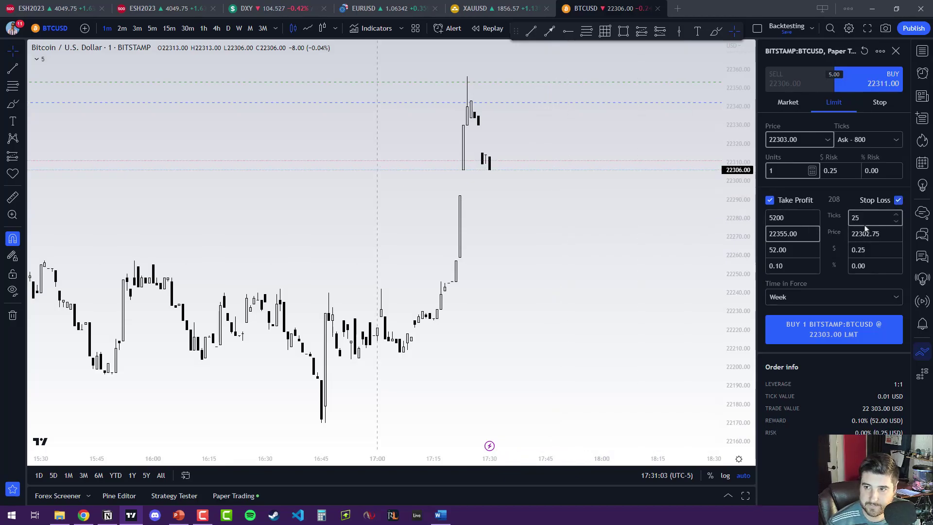
click(882, 235)
text(2)
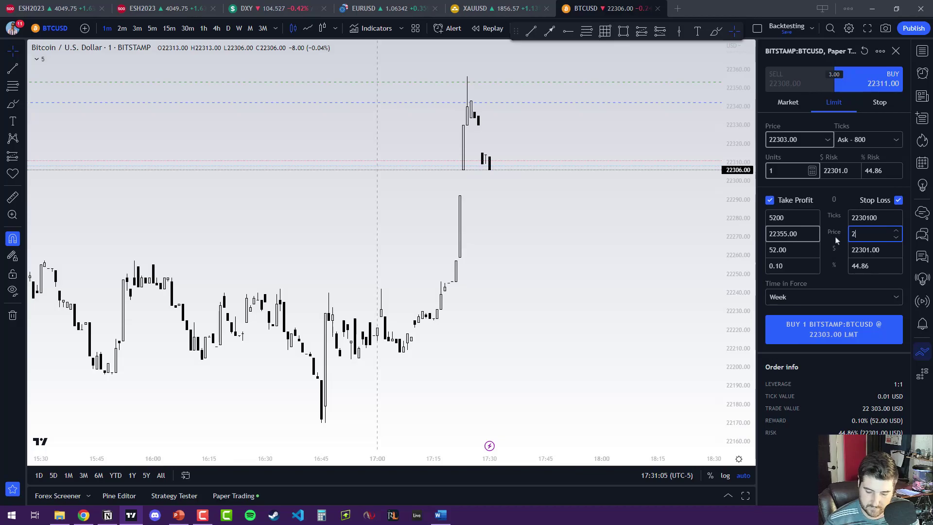
text(2291)
key(Return)
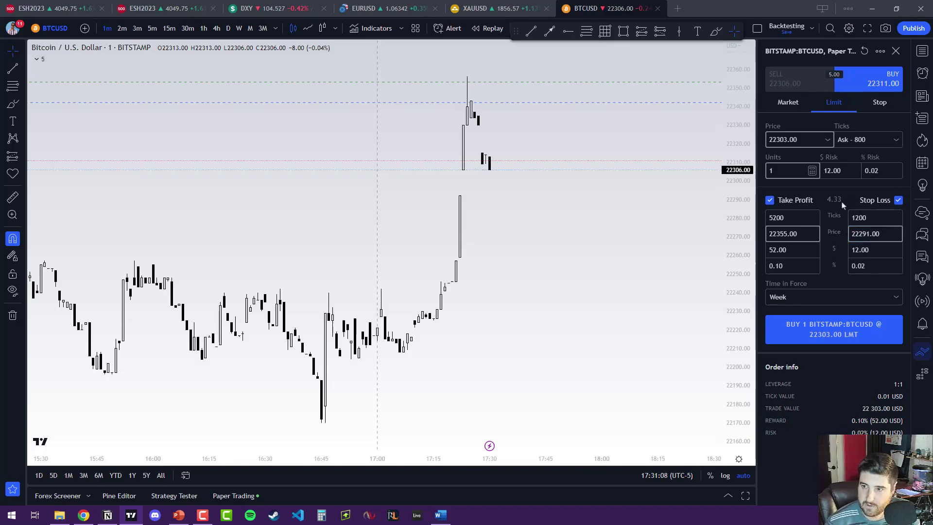
click(796, 331)
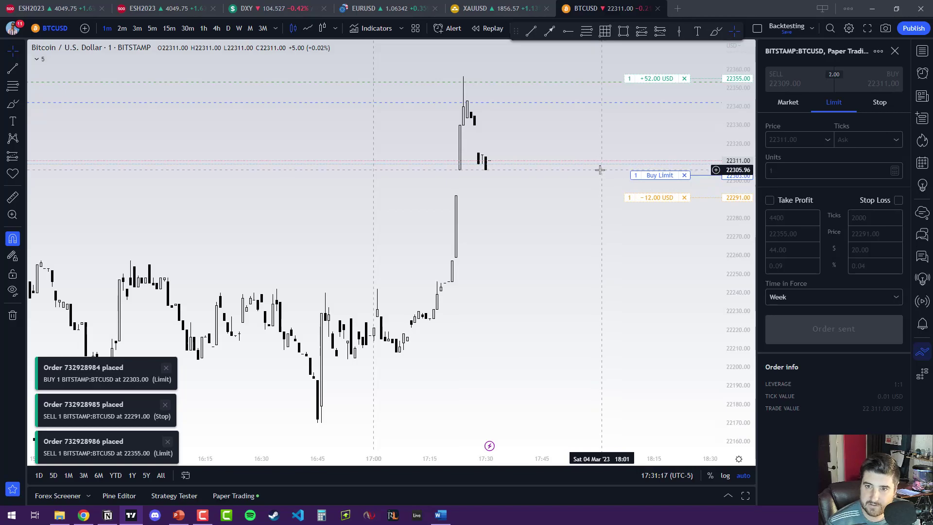
Drag the Buy Limit line up to 22306.22, leaving take-profit and stop-loss unchanged
drag(601, 173, 486, 171)
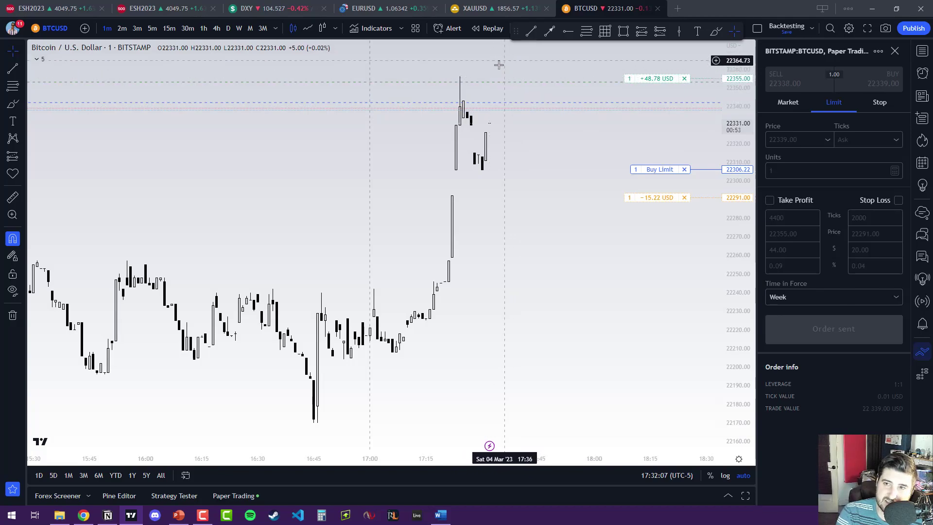
drag(577, 84, 580, 79)
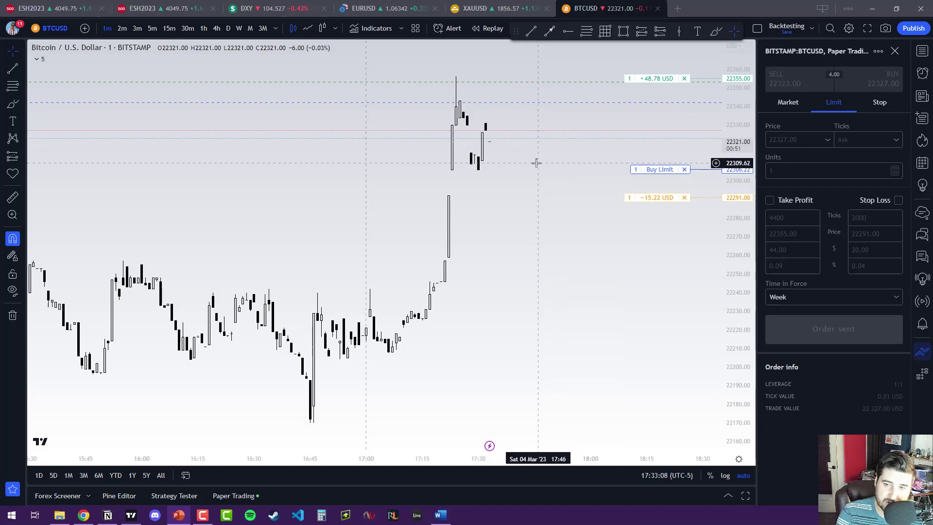
Buy 1 BTCUSD at market, then sell 1 at market to close it
click(788, 102)
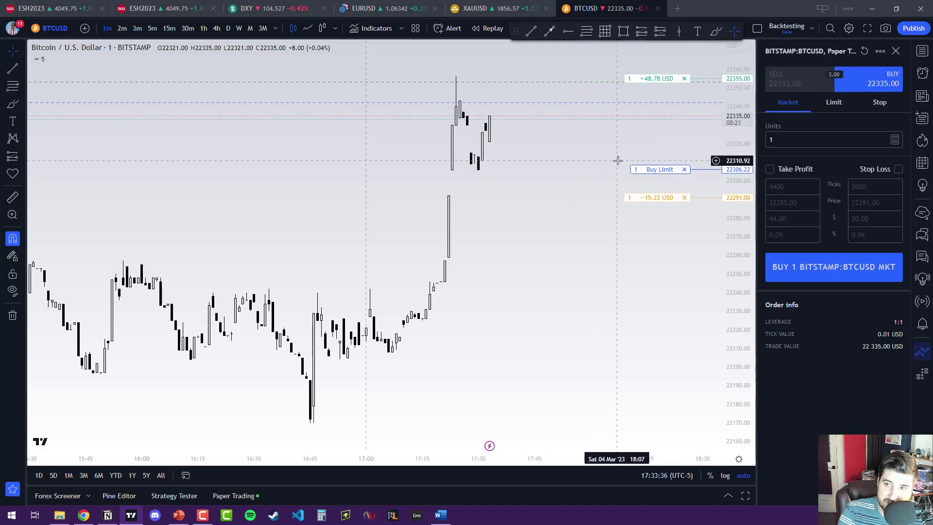
click(819, 280)
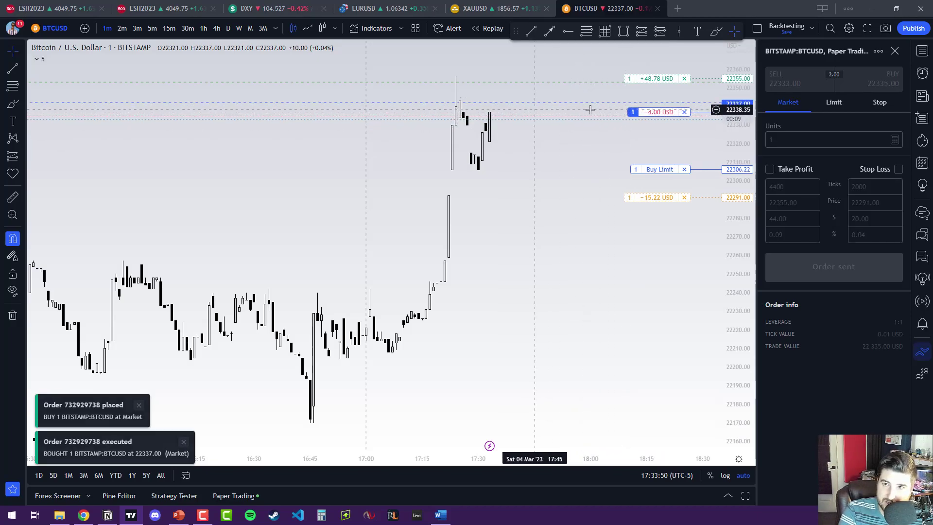
click(794, 85)
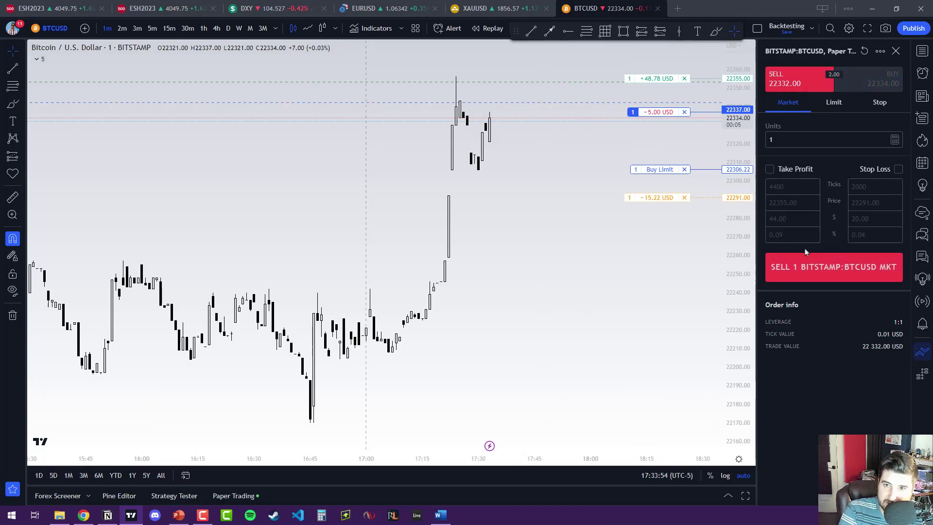
click(815, 271)
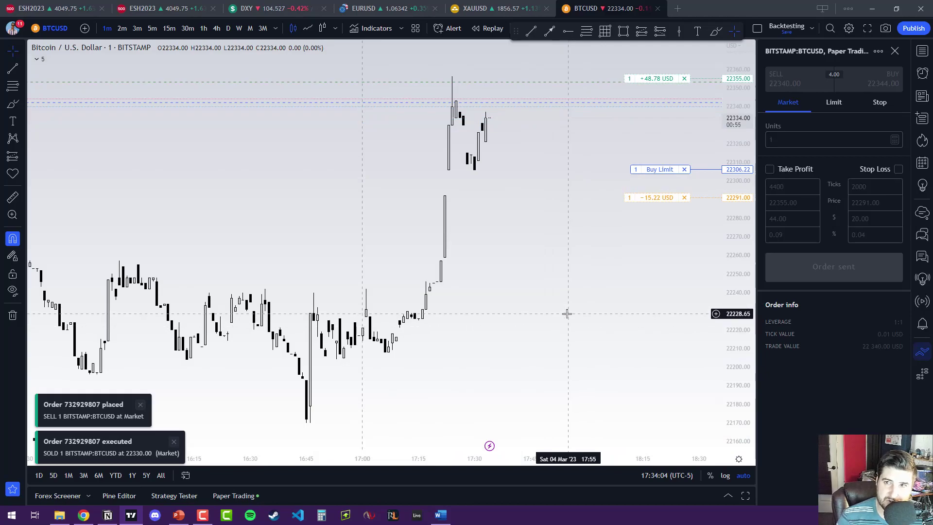
Cancel the Buy Limit at 22306.22 and its brackets, then show the chart's Trade menu
click(684, 169)
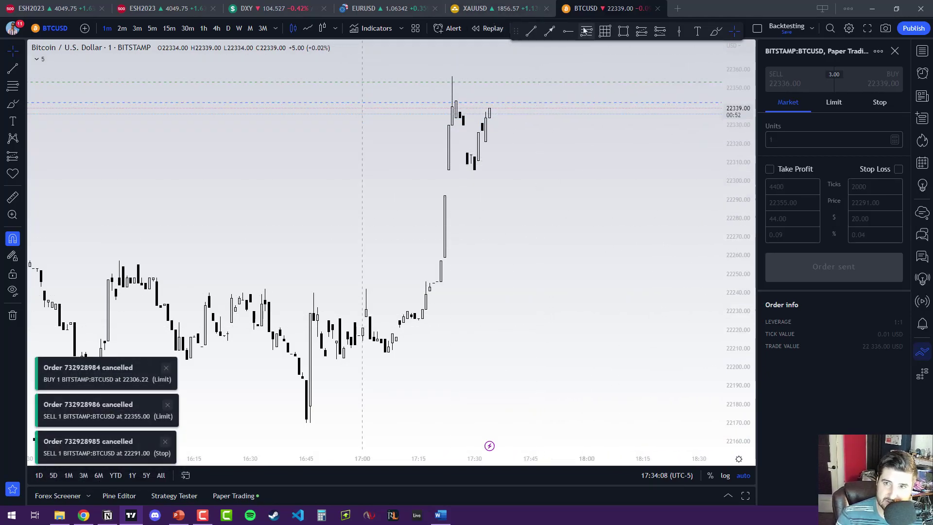
right_click(545, 143)
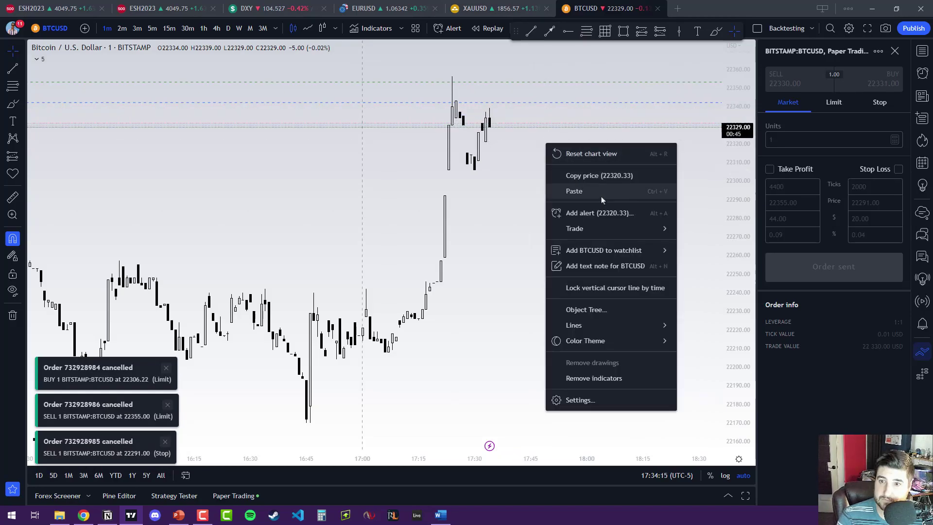
mouse_move(602, 235)
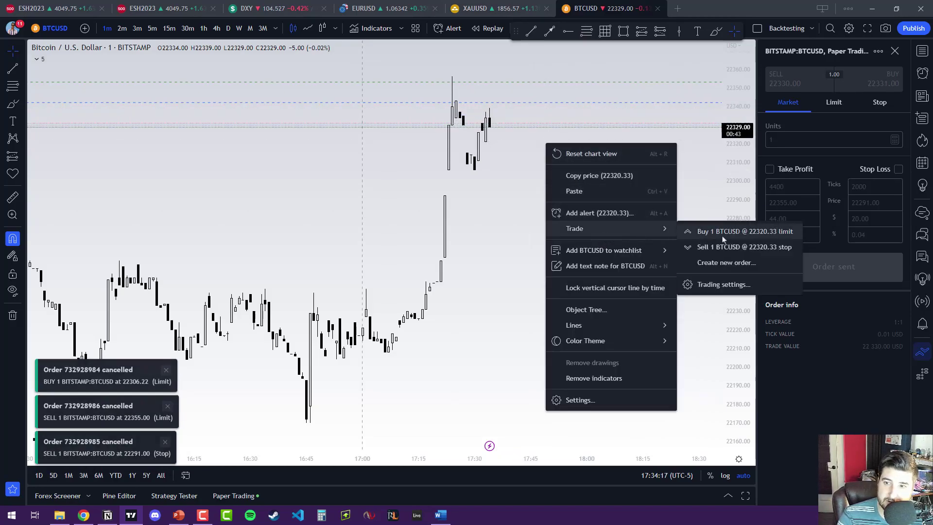